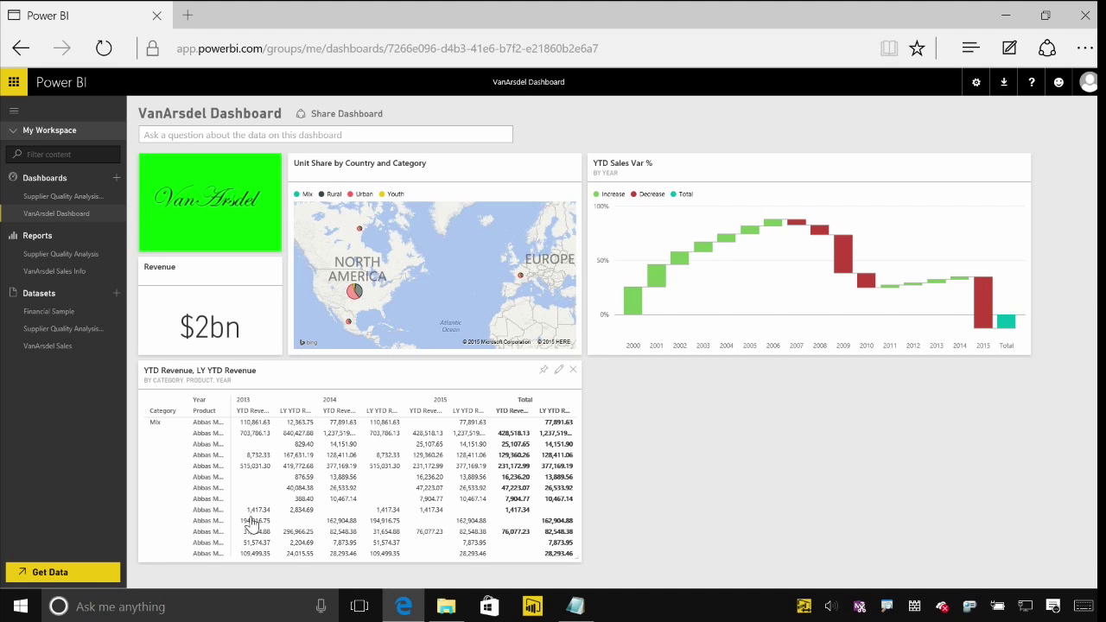
Go from the VanArsdel Dashboard to the Get Data page
{"action": "left_click", "coordinate": [45, 572]}
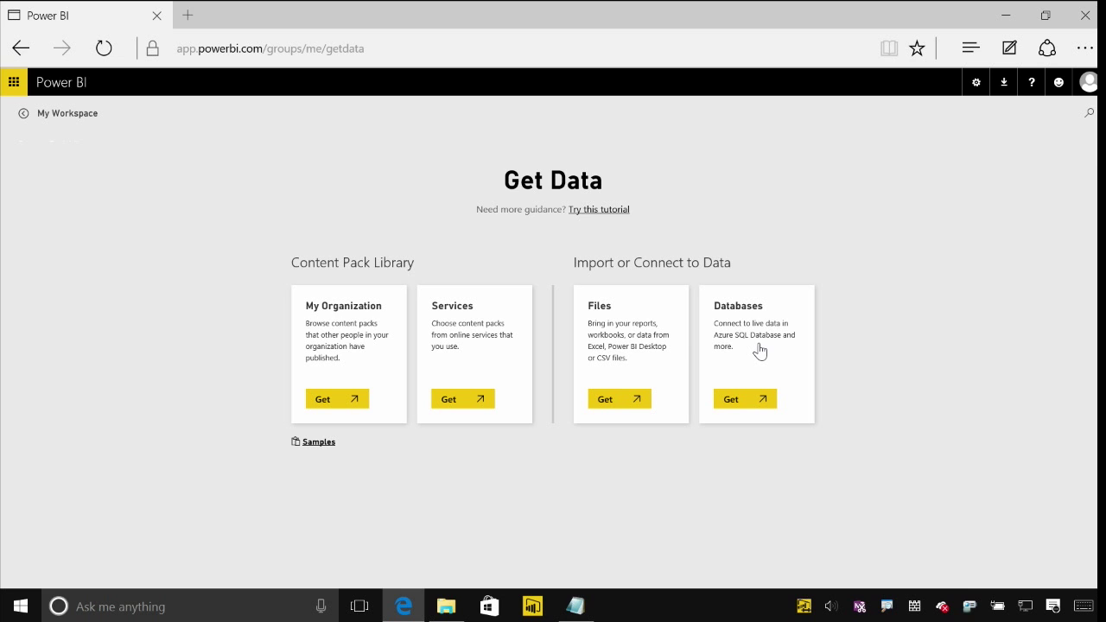
Choose Azure SQL Database under Databases & More to reach its Connect form
{"action": "left_click", "coordinate": [745, 401]}
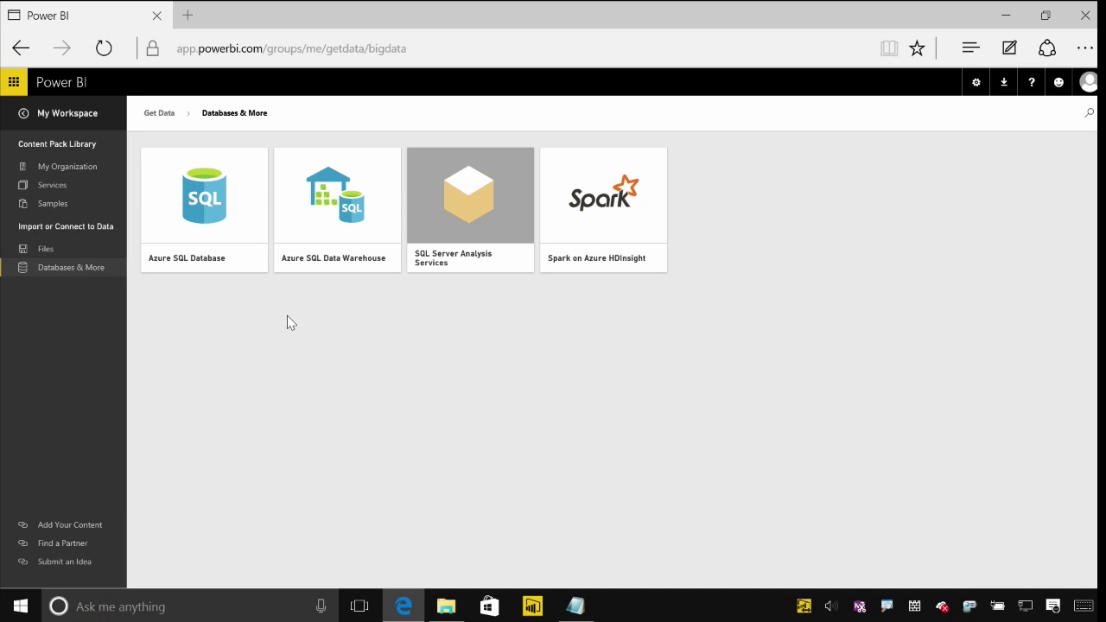
{"action": "left_click", "coordinate": [240, 216]}
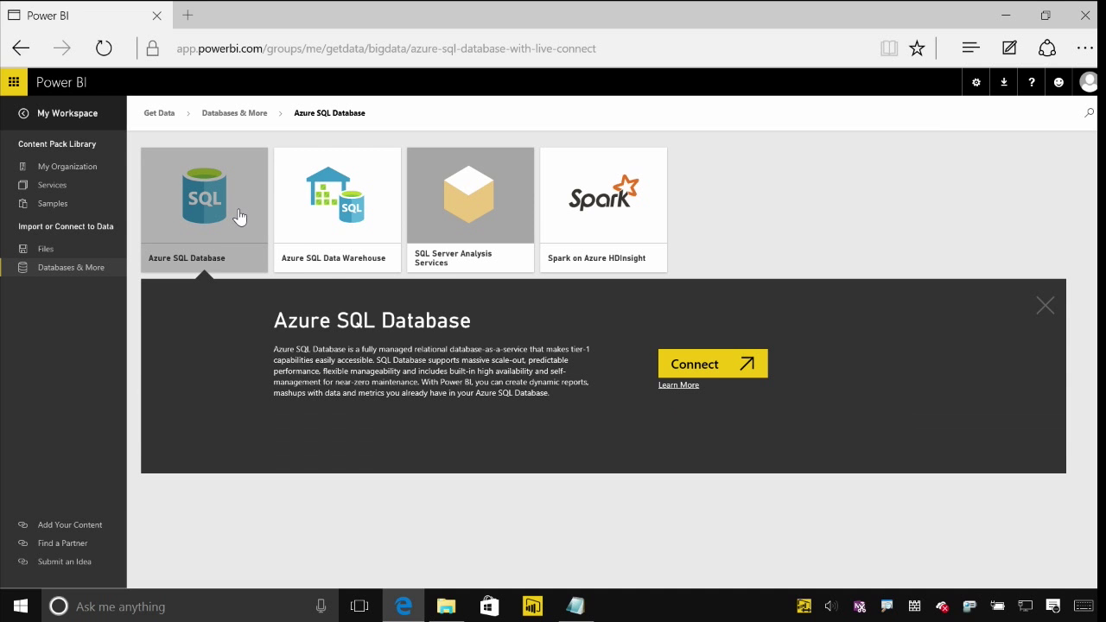
{"action": "left_click", "coordinate": [697, 364]}
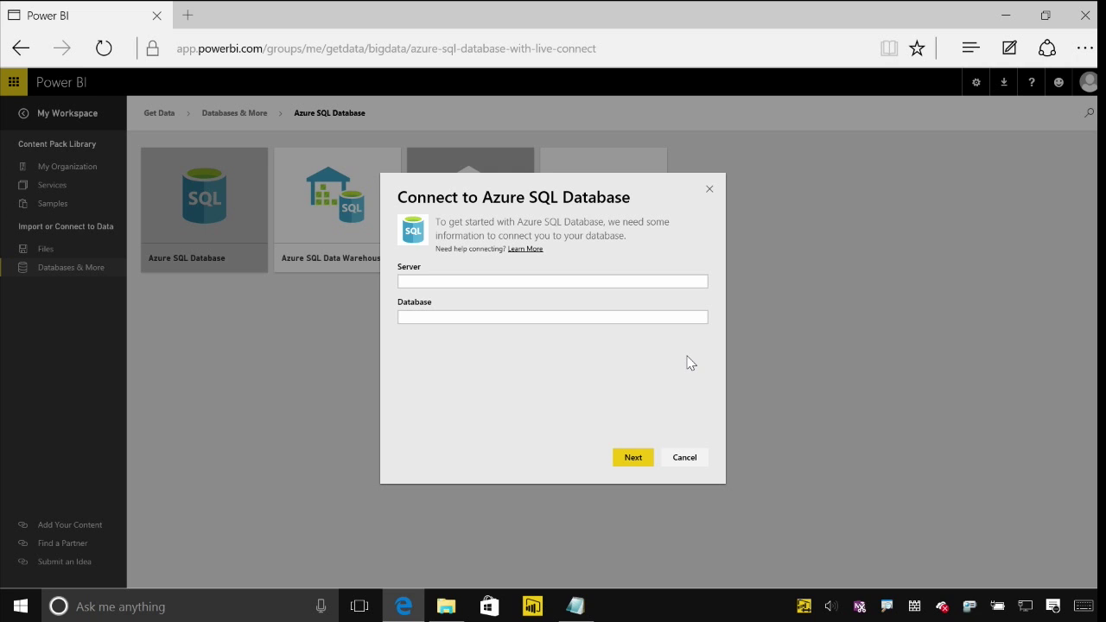
Connect to server ltxfe0cc99.database.windows.net, database hrdw, signing in with the account credentials
{"action": "left_click", "coordinate": [505, 282]}
{"action": "type", "text": "ltxfe0cc99.database.windows.net"}
{"action": "left_click", "coordinate": [502, 316]}
{"action": "type", "text": "hrdw"}
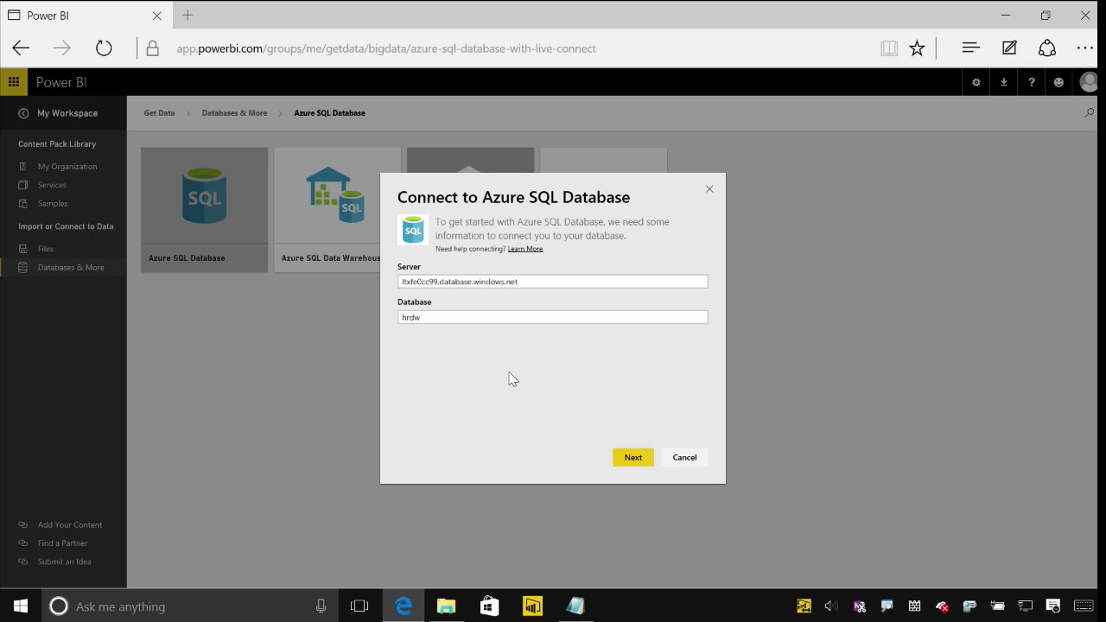
{"action": "left_click", "coordinate": [645, 462]}
{"action": "type", "text": "labusers"}
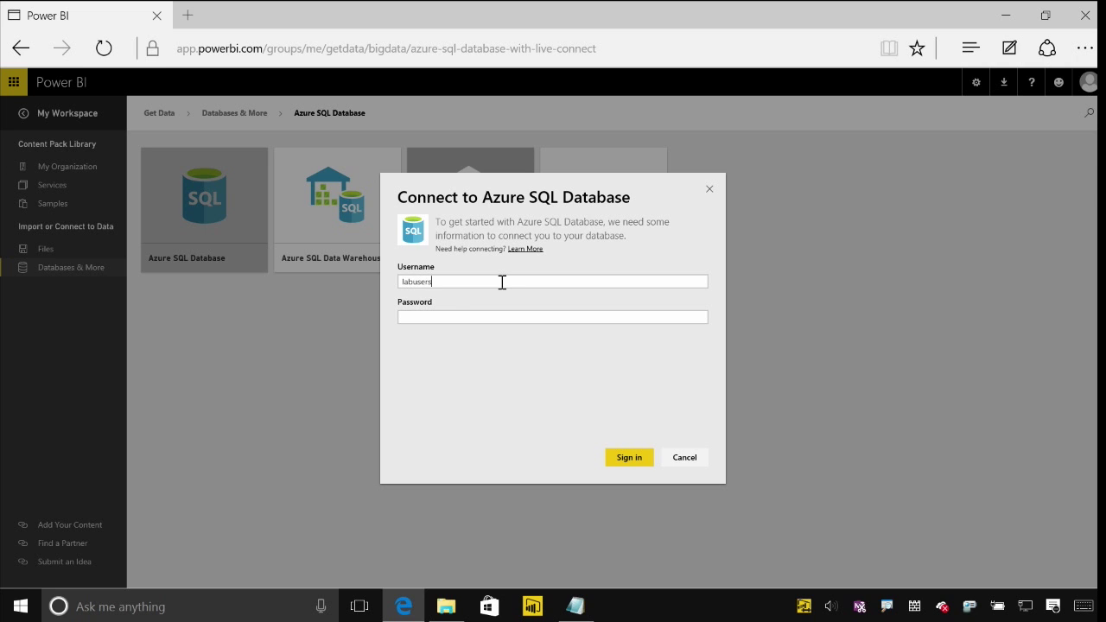
{"action": "key", "text": "Tab"}
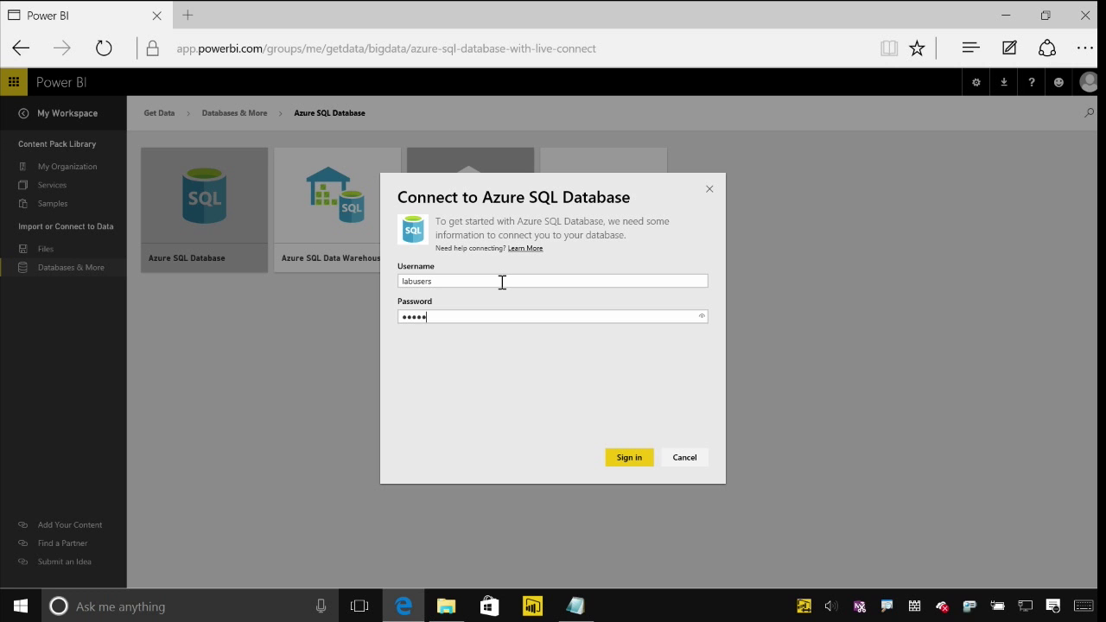
{"action": "left_click", "coordinate": [631, 462]}
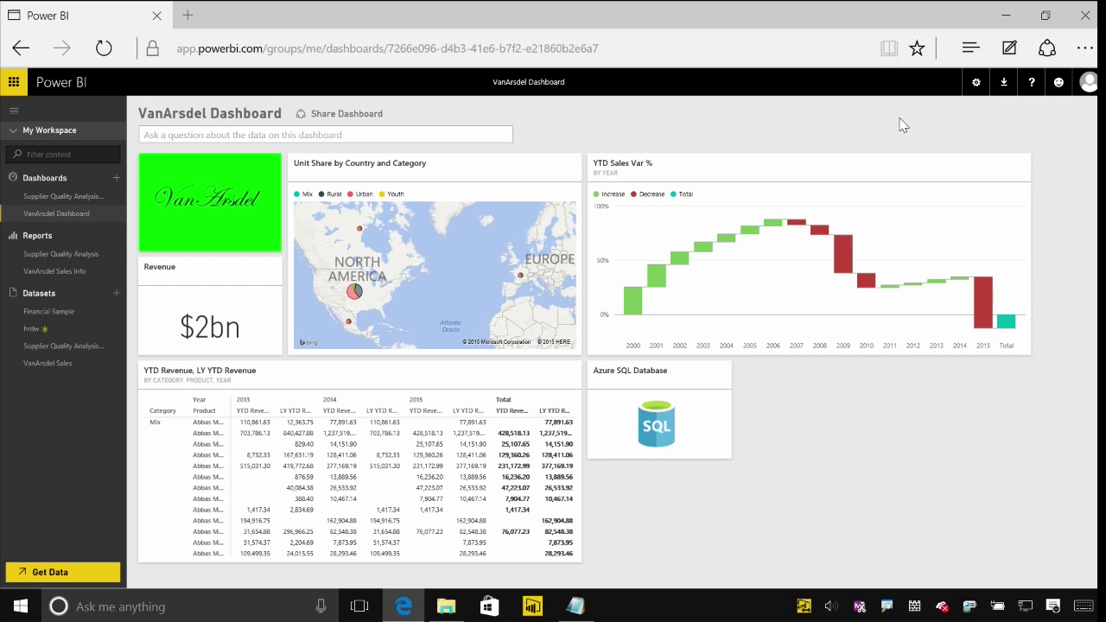
In an hrdw report, add a card of FactEmployee Count of Rows
{"action": "left_click", "coordinate": [63, 333]}
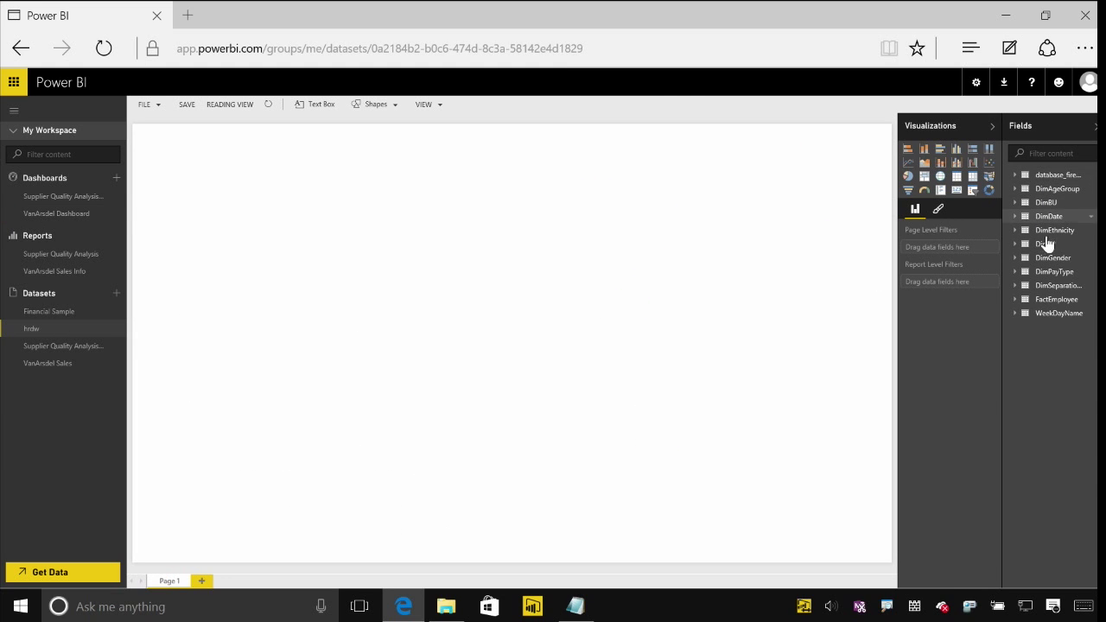
{"action": "mouse_move", "coordinate": [1058, 313]}
{"action": "left_click", "coordinate": [1017, 299]}
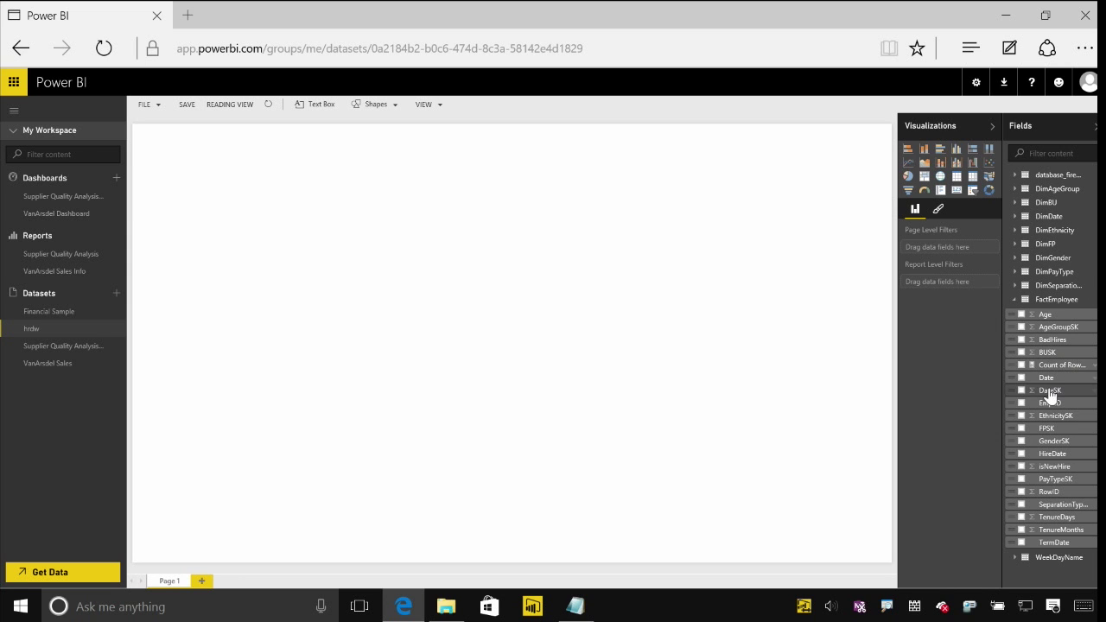
{"action": "left_click_drag", "start_coordinate": [1062, 365], "coordinate": [326, 246]}
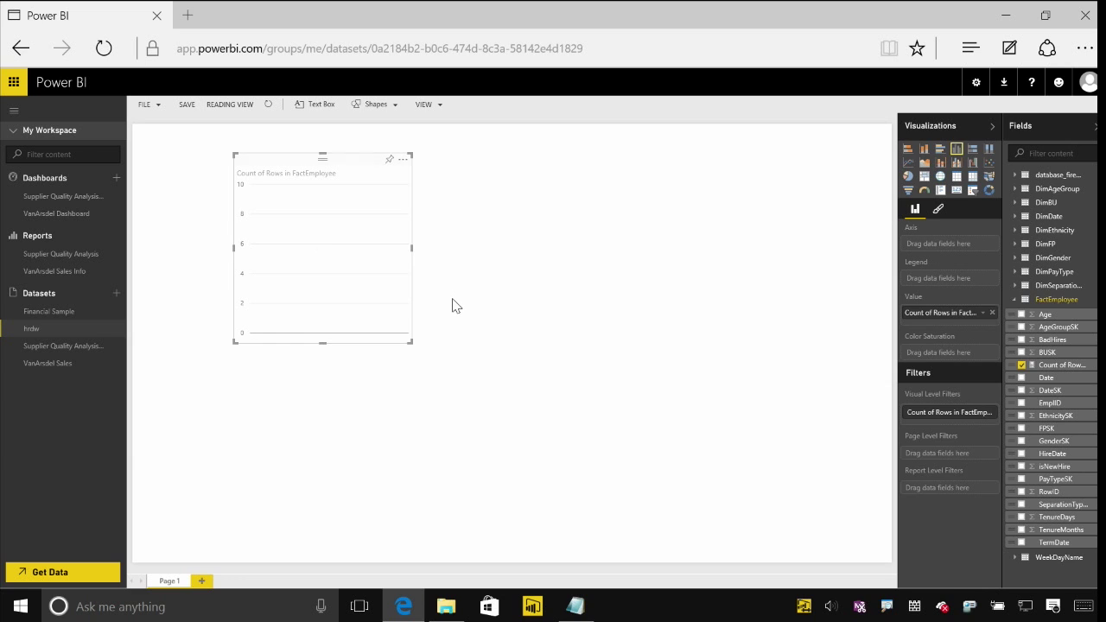
{"action": "left_click", "coordinate": [958, 194]}
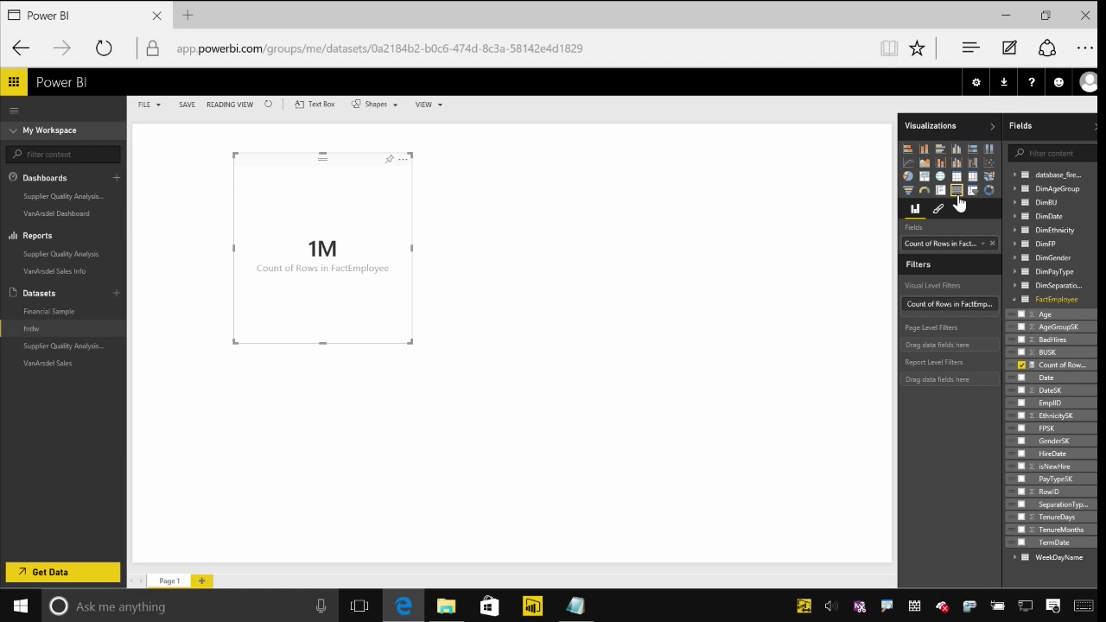
Set the card's data label display units to None so it shows 1,290,259
{"action": "left_click", "coordinate": [938, 209]}
{"action": "left_click", "coordinate": [934, 230]}
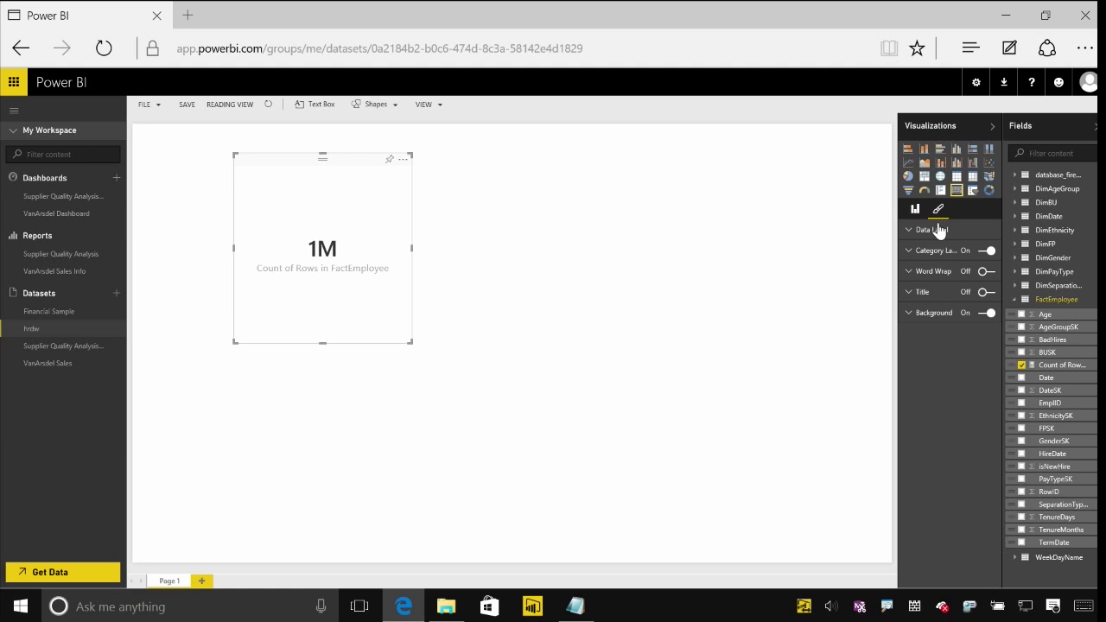
{"action": "left_click", "coordinate": [966, 272]}
{"action": "left_click", "coordinate": [960, 298]}
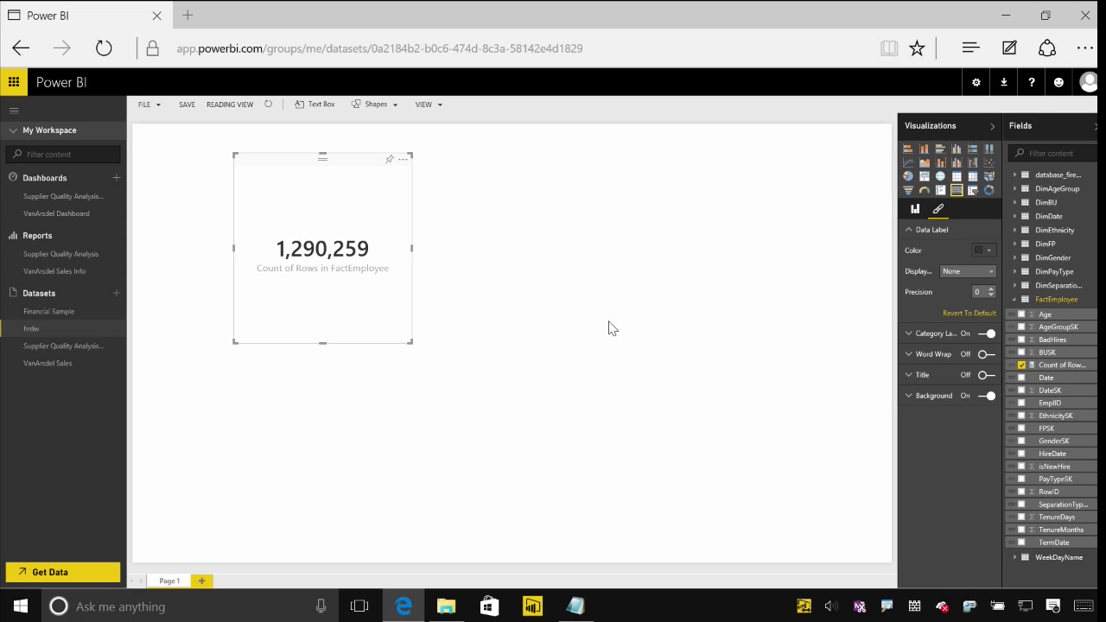
{"action": "left_click", "coordinate": [562, 327]}
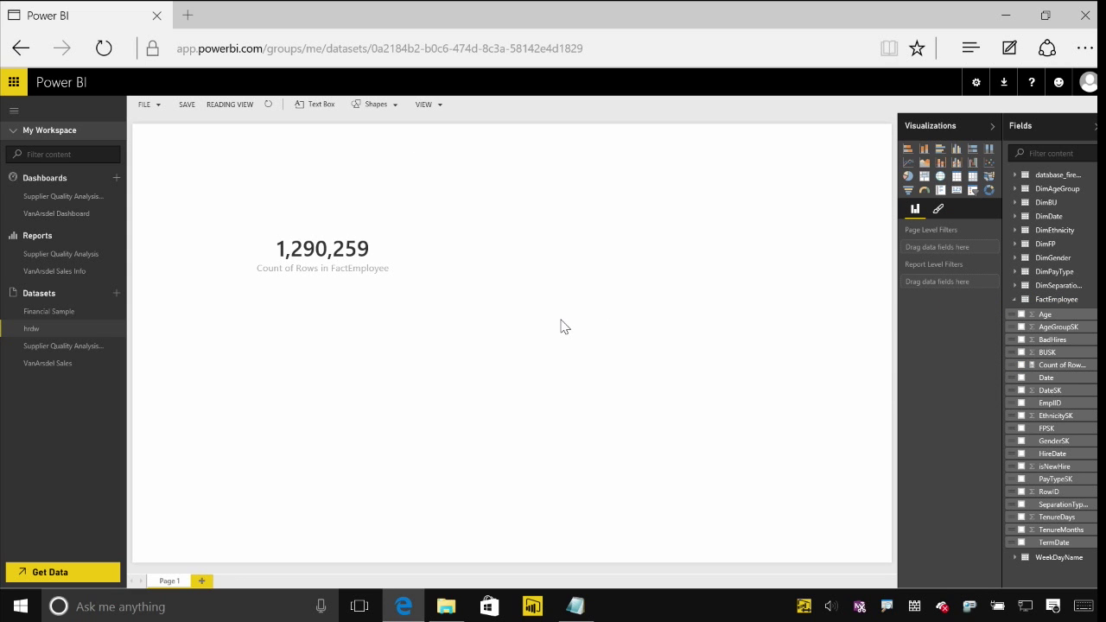
{"action": "left_click", "coordinate": [1015, 300]}
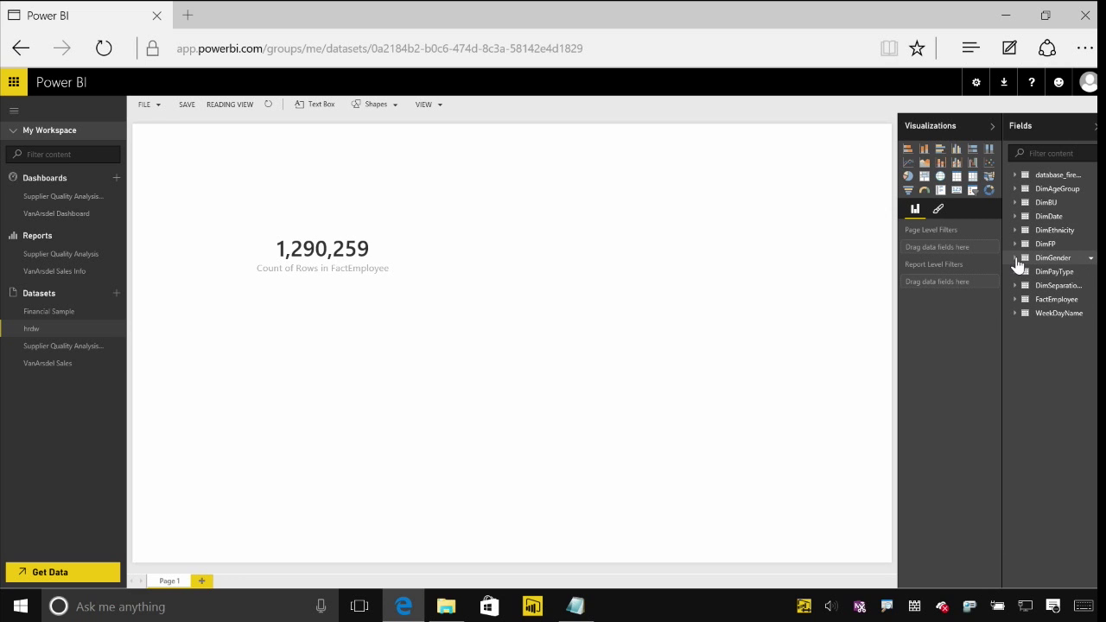
{"action": "left_click", "coordinate": [1020, 258]}
Add a table of Gender values with a row count column
{"action": "left_click_drag", "start_coordinate": [1063, 286], "coordinate": [598, 256]}
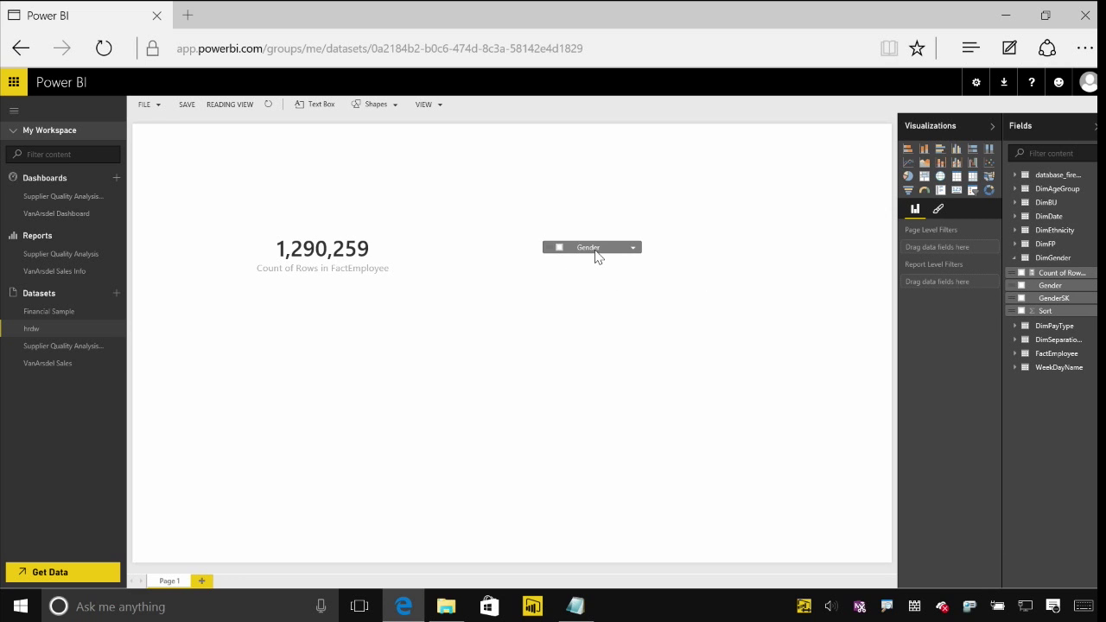
{"action": "left_click_drag", "start_coordinate": [598, 256], "coordinate": [598, 256]}
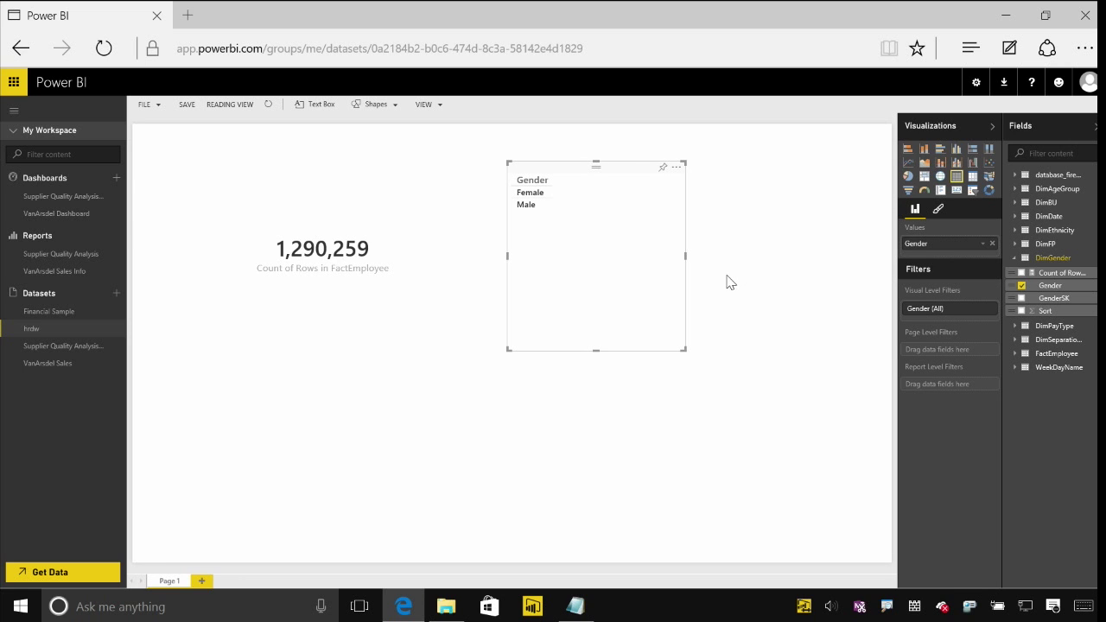
{"action": "left_click_drag", "start_coordinate": [1061, 273], "coordinate": [597, 263]}
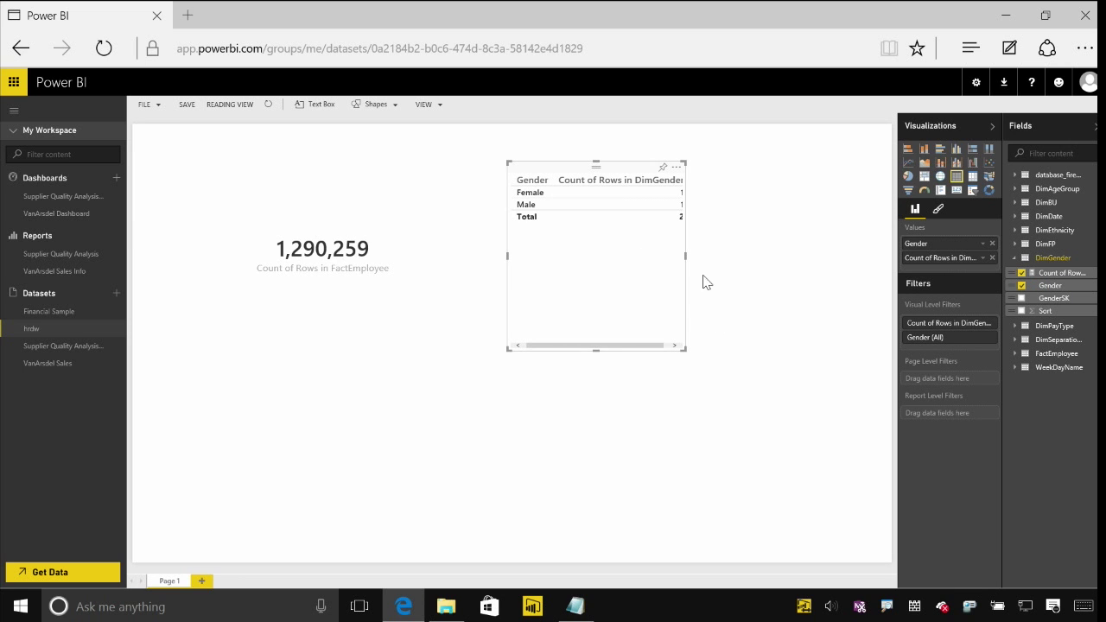
{"action": "left_click_drag", "start_coordinate": [686, 257], "coordinate": [804, 267]}
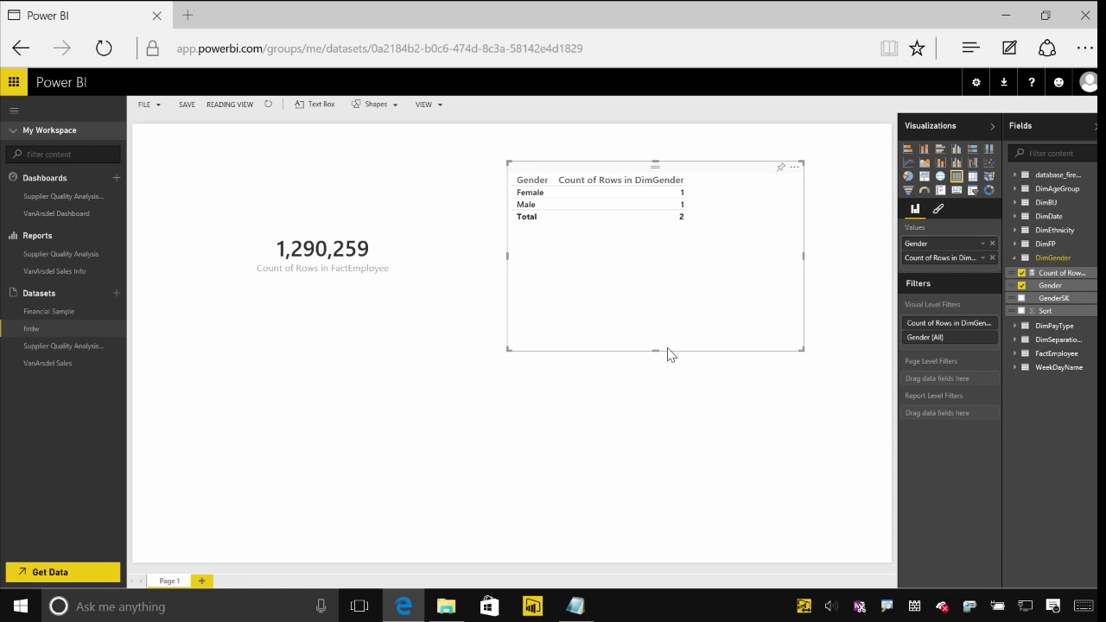
Swap DimGender Count of Rows for FactEmployee Count of Rows and shorten the table
{"action": "left_click", "coordinate": [1022, 272]}
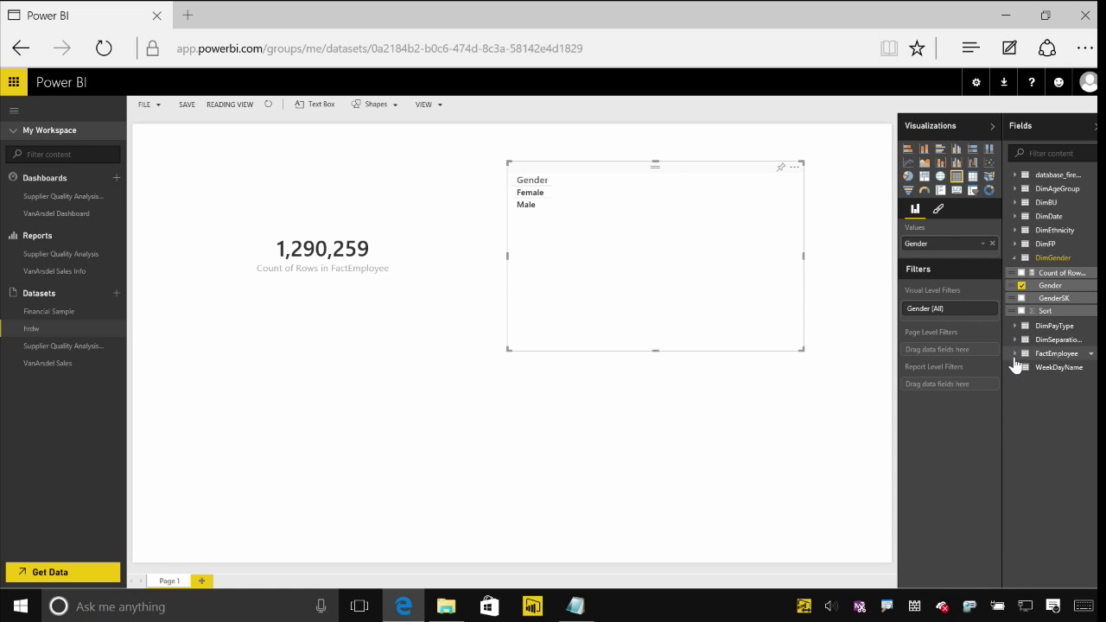
{"action": "left_click", "coordinate": [1020, 354]}
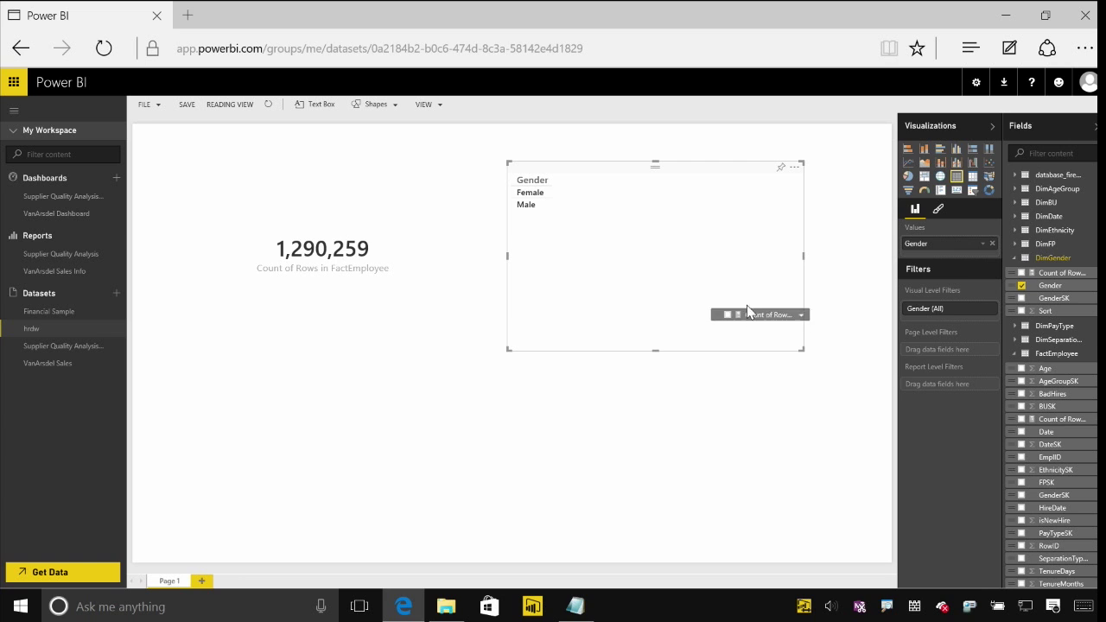
{"action": "left_click_drag", "start_coordinate": [1061, 420], "coordinate": [747, 327]}
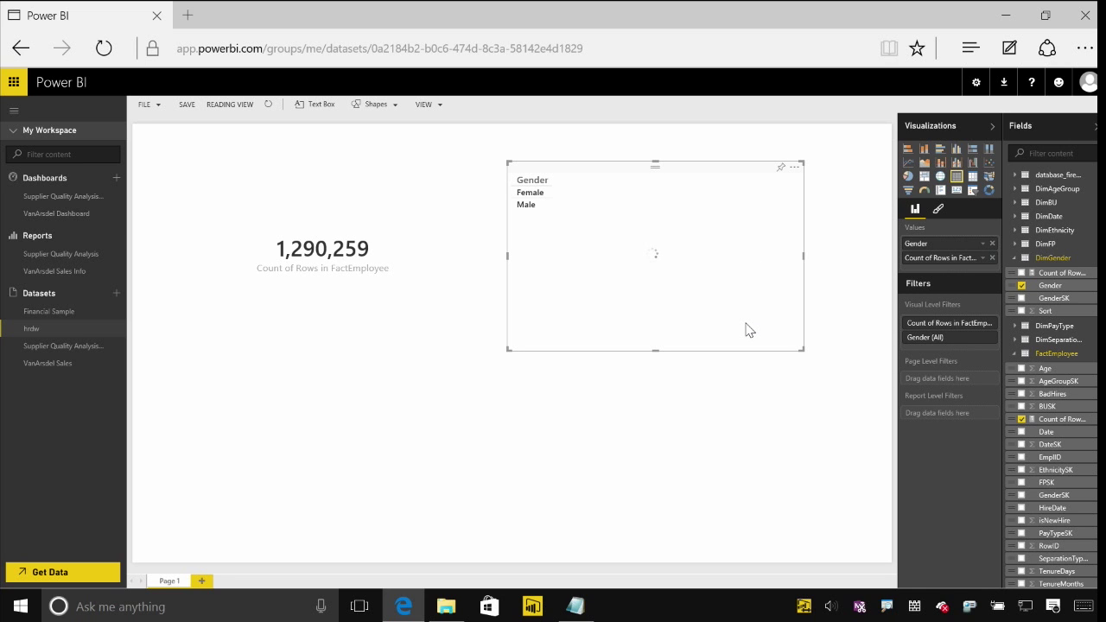
{"action": "left_click_drag", "start_coordinate": [652, 350], "coordinate": [663, 278]}
{"action": "left_click", "coordinate": [662, 285]}
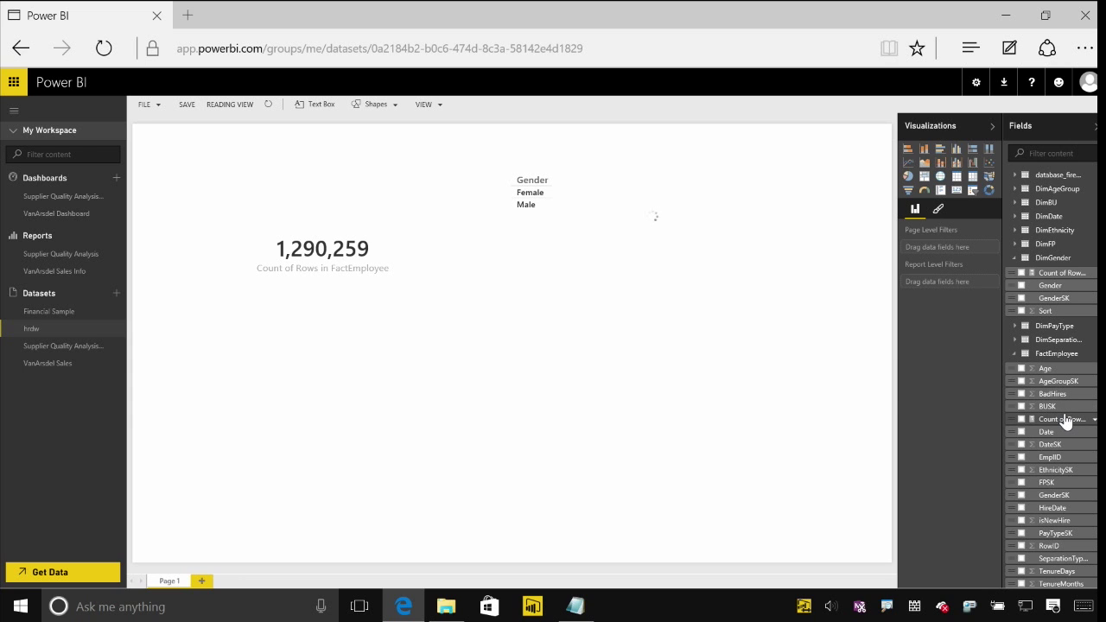
{"action": "left_click_drag", "start_coordinate": [1065, 419], "coordinate": [619, 384]}
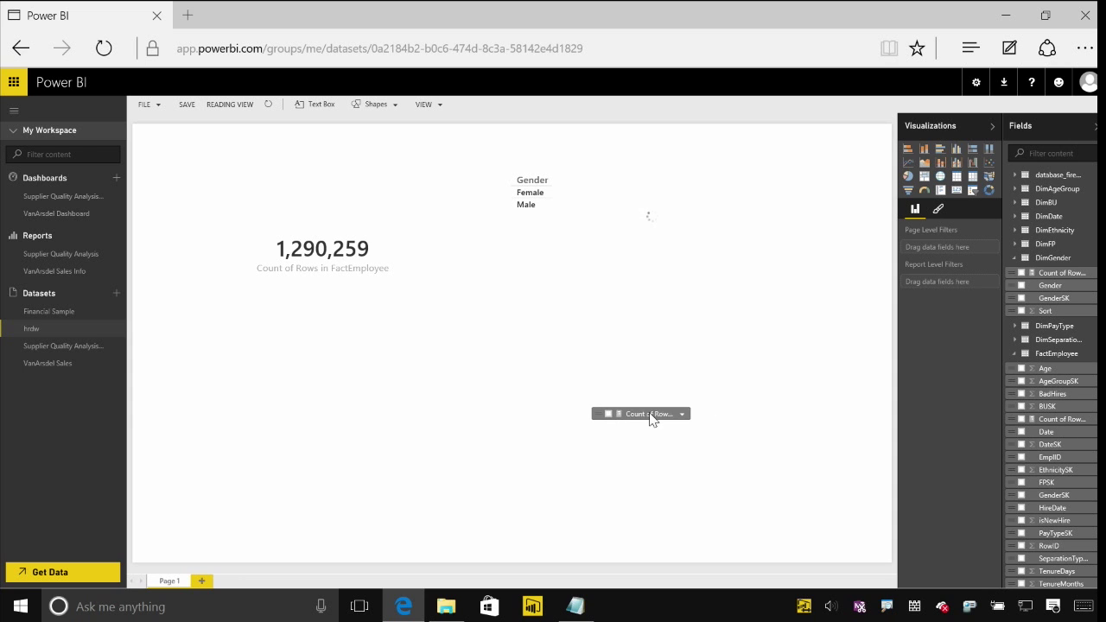
Put DimEthnicity's Ethnicity on the count chart's axis, showing Group A through Group G
{"action": "left_click", "coordinate": [1016, 230]}
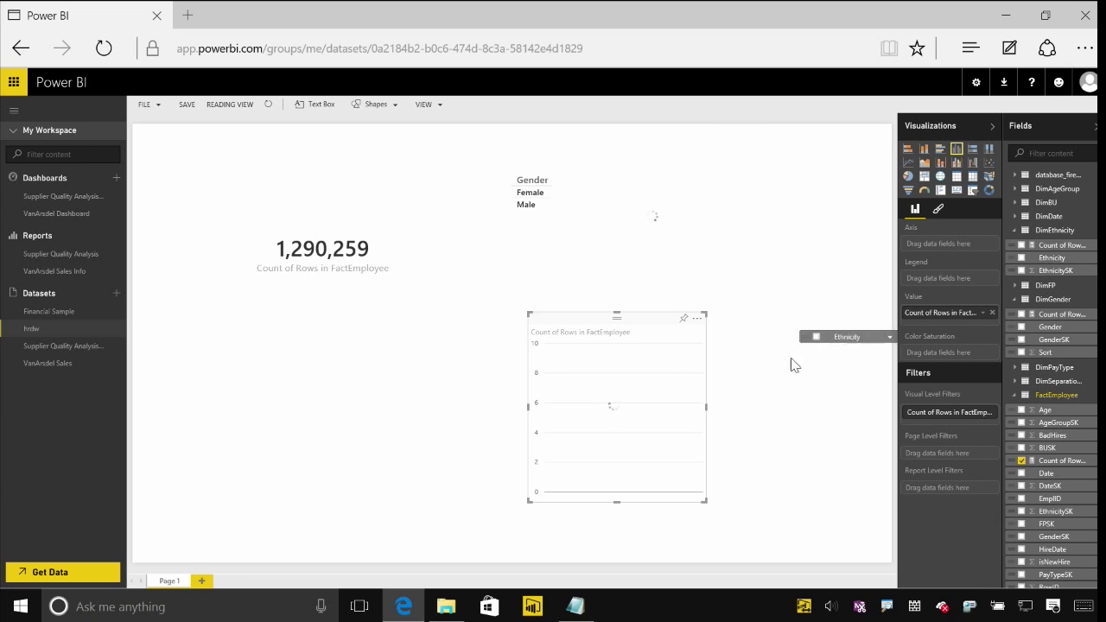
{"action": "mouse_move", "coordinate": [1037, 258]}
{"action": "left_mouse_down"}
{"action": "mouse_move", "coordinate": [651, 408]}
{"action": "mouse_move", "coordinate": [790, 408]}
{"action": "left_mouse_up"}
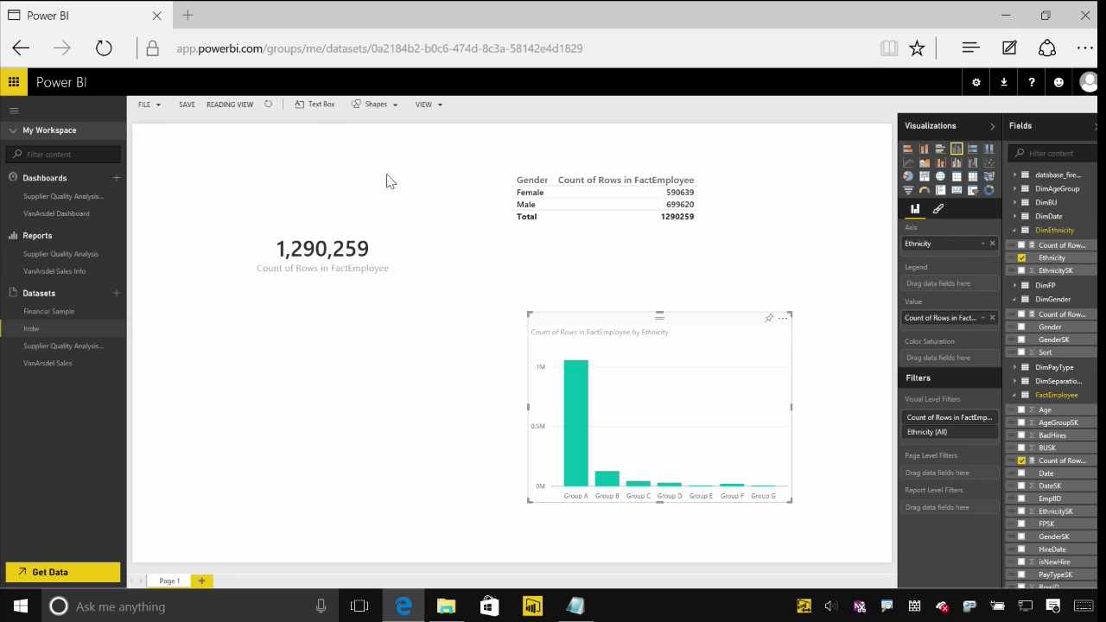
Save the report as 'HR Information'
{"action": "left_click", "coordinate": [187, 104]}
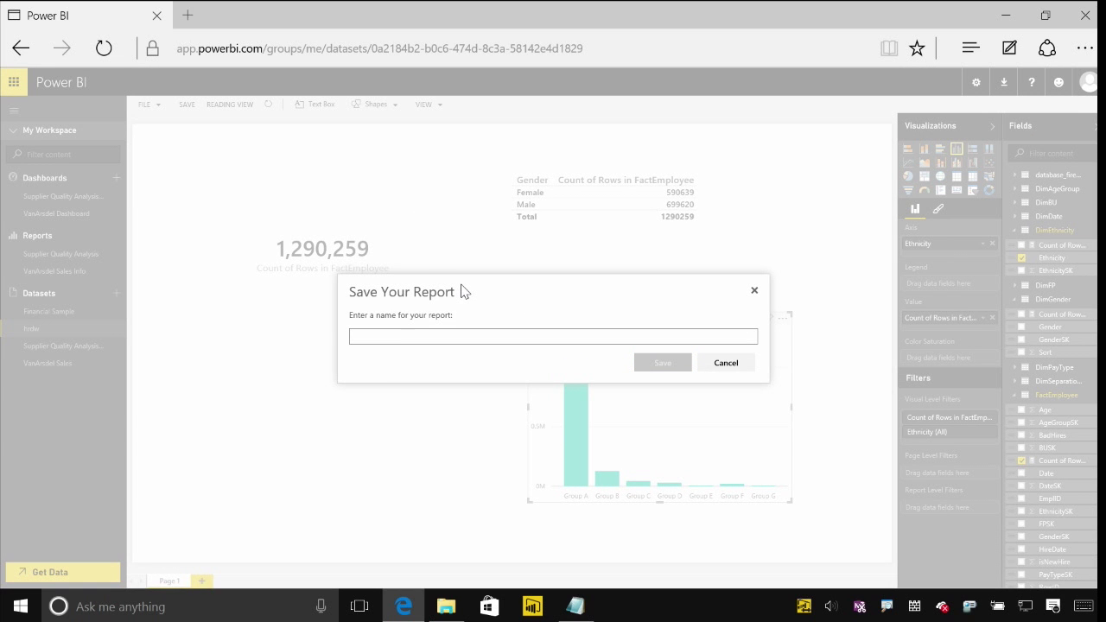
{"action": "type", "text": "HR Infor"}
{"action": "type", "text": "mation"}
{"action": "left_click", "coordinate": [658, 365]}
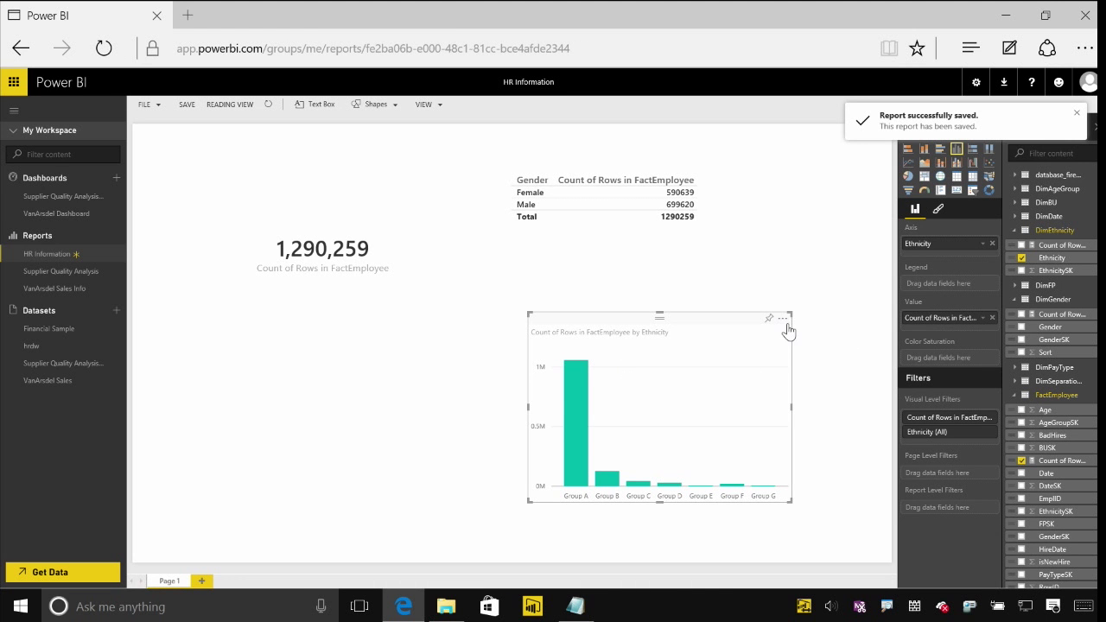
Pin the ethnicity chart and count card to VanArsdel Dashboard, then open that dashboard
{"action": "left_click", "coordinate": [783, 318]}
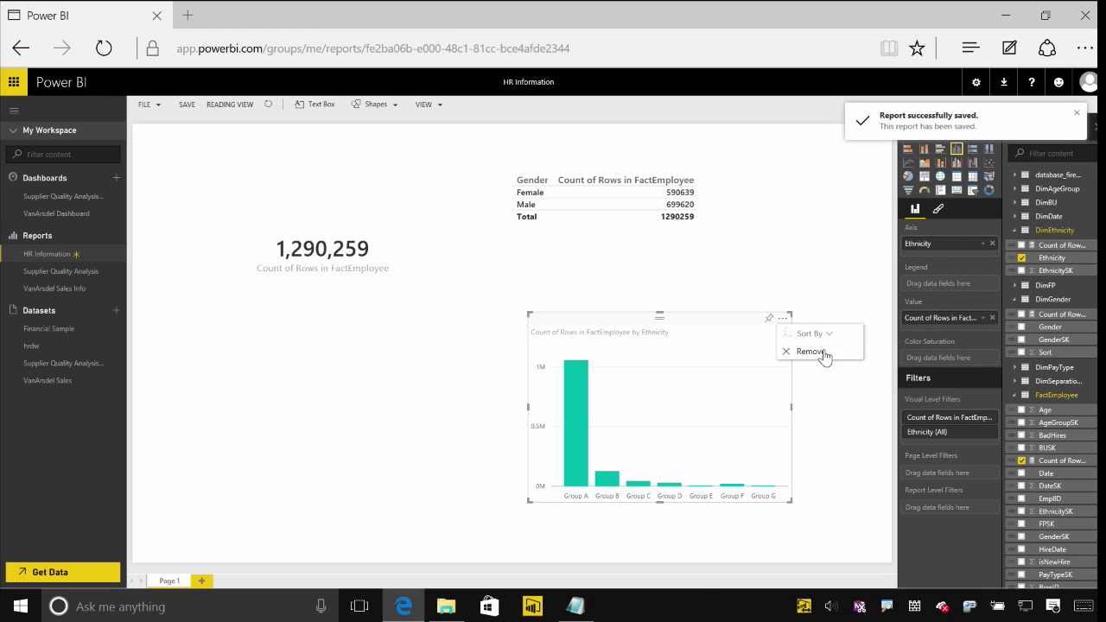
{"action": "left_click", "coordinate": [770, 318]}
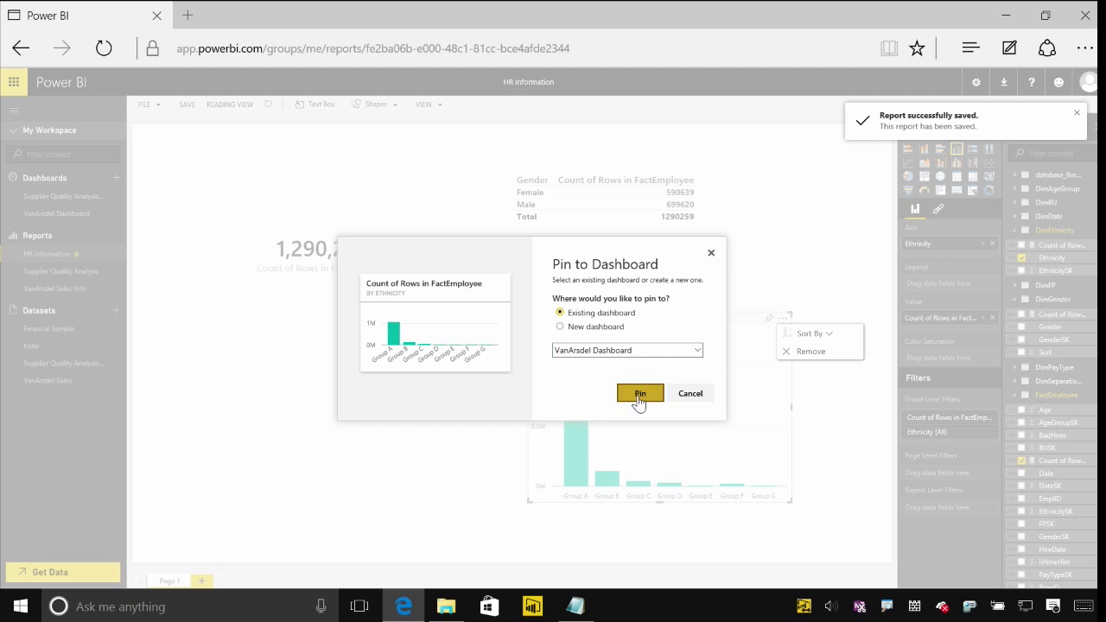
{"action": "left_click", "coordinate": [638, 399]}
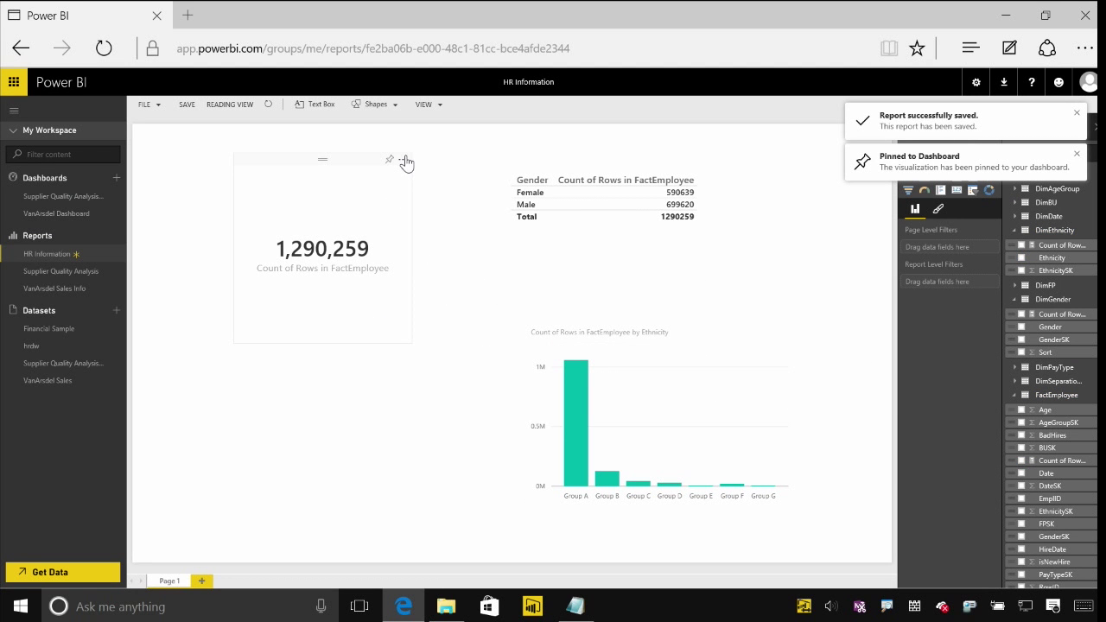
{"action": "left_click", "coordinate": [404, 166]}
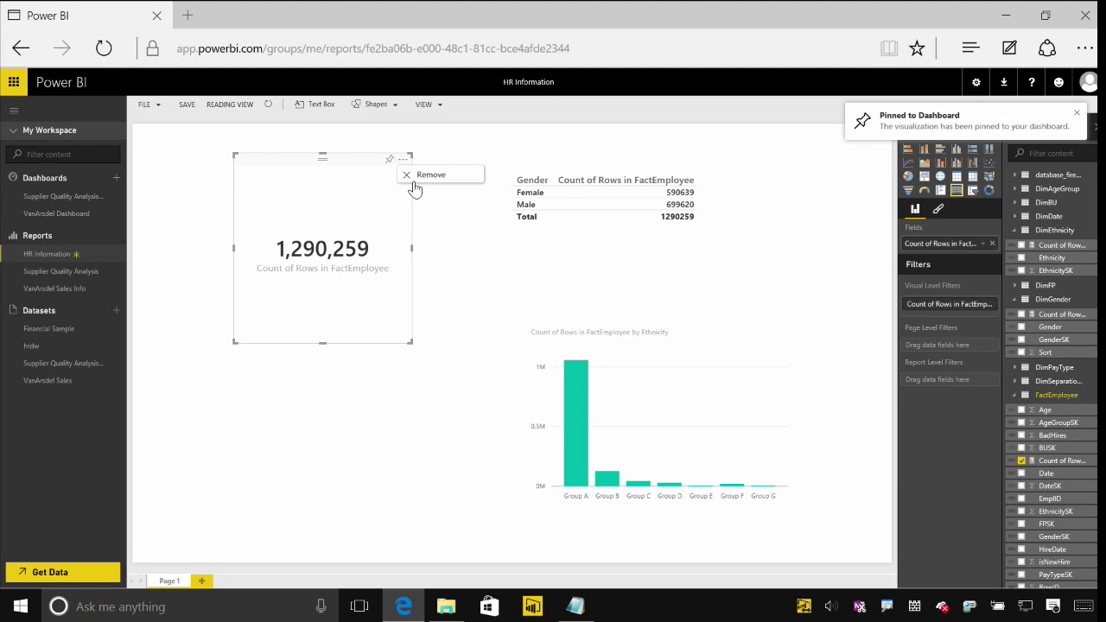
{"action": "left_click", "coordinate": [389, 160]}
{"action": "left_click", "coordinate": [641, 396]}
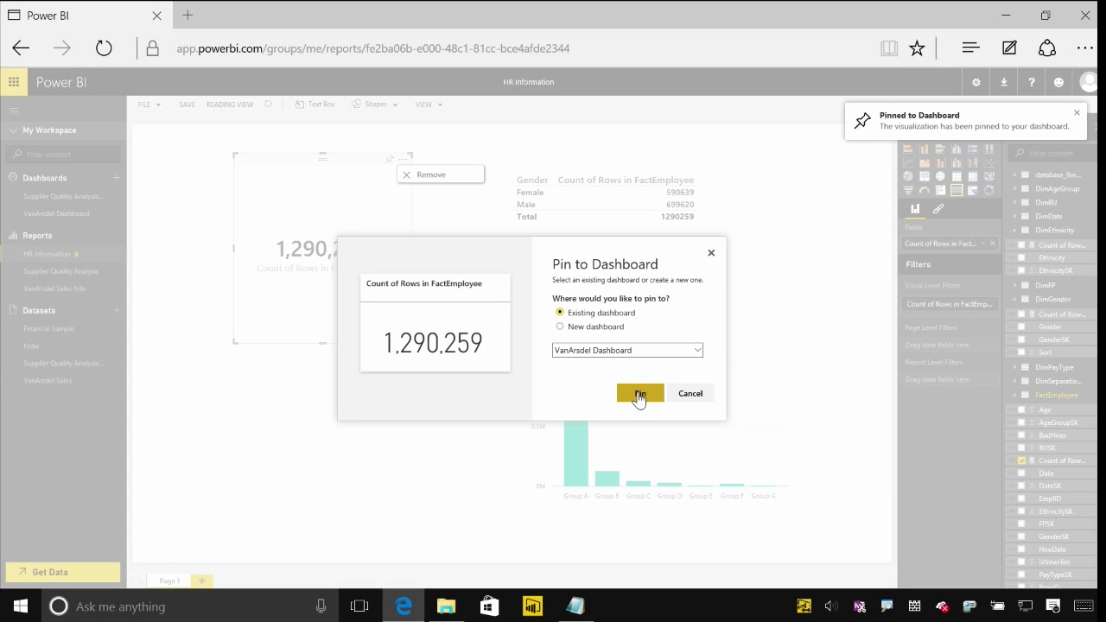
{"action": "left_click", "coordinate": [76, 219]}
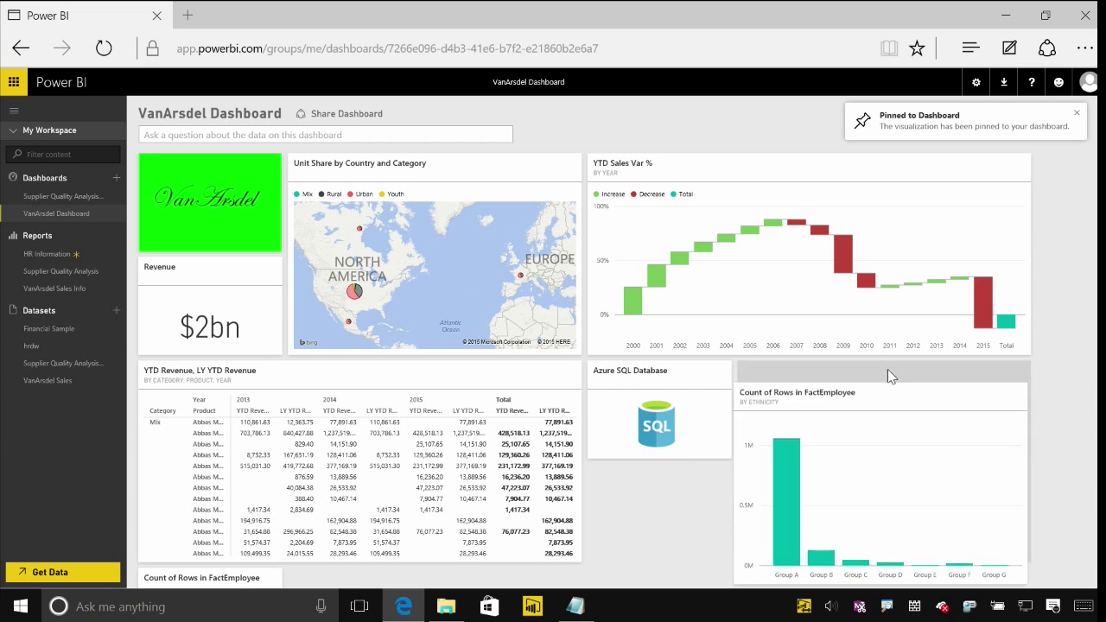
Move the 1,290,259 count tile beside the ethnicity chart and review the hrdw dataset details
{"action": "left_click_drag", "start_coordinate": [733, 478], "coordinate": [880, 374]}
{"action": "scroll", "coordinate": [673, 430], "scroll_direction": "down", "scroll_amount": 1}
{"action": "mouse_move", "coordinate": [360, 381]}
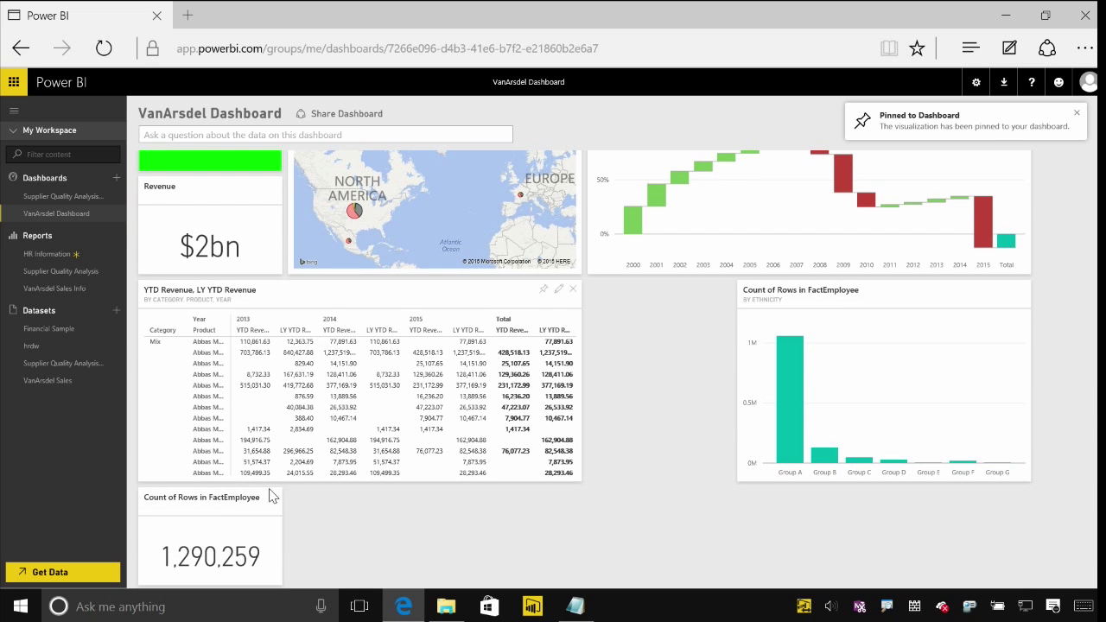
{"action": "mouse_move", "coordinate": [214, 506]}
{"action": "left_mouse_down"}
{"action": "mouse_move", "coordinate": [651, 399]}
{"action": "mouse_move", "coordinate": [679, 402]}
{"action": "left_mouse_up"}
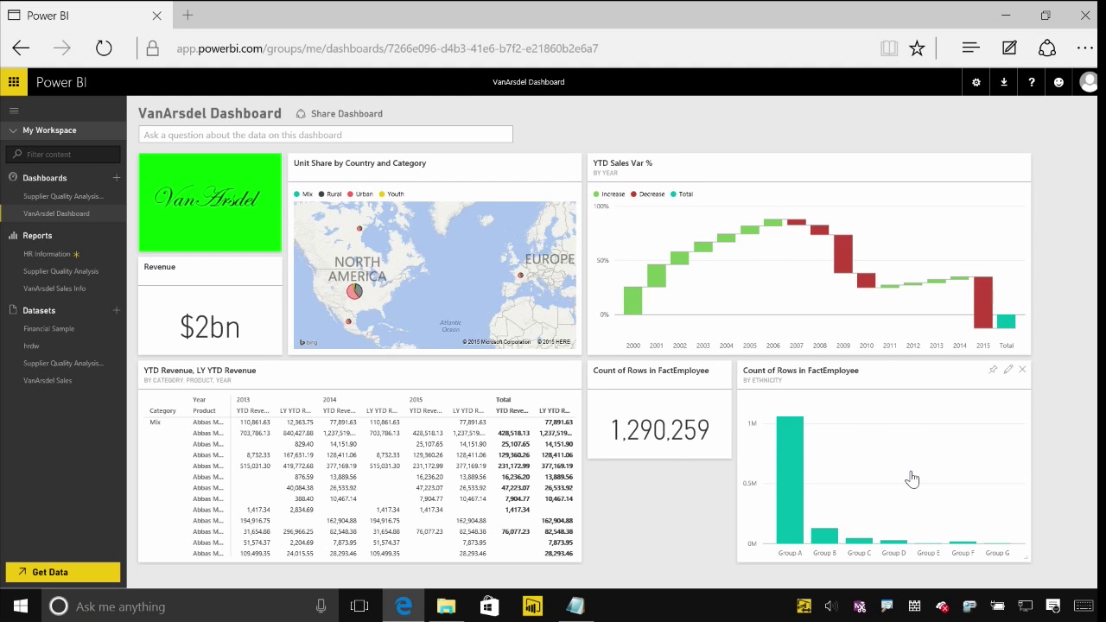
{"action": "mouse_move", "coordinate": [883, 398]}
{"action": "mouse_move", "coordinate": [52, 345]}
{"action": "left_click", "coordinate": [115, 347]}
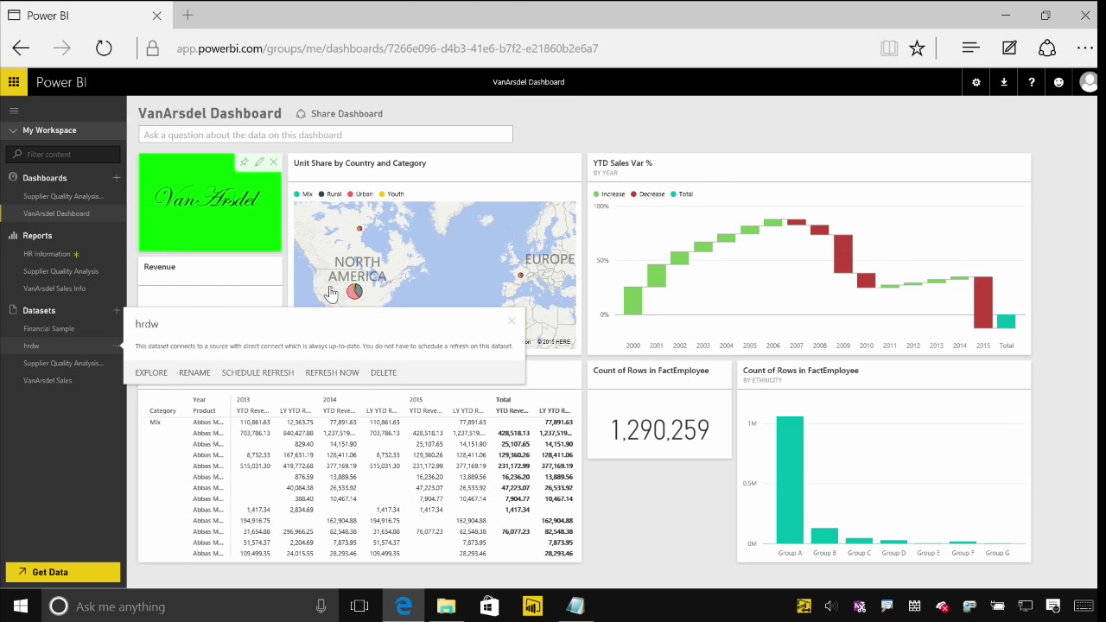
{"action": "left_click", "coordinate": [650, 524]}
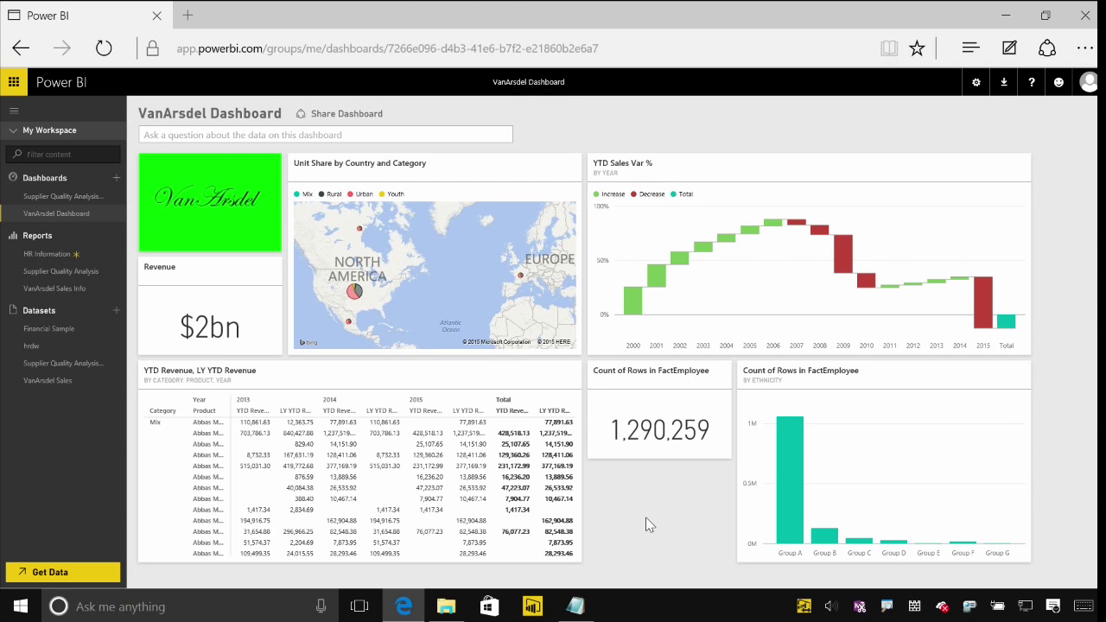